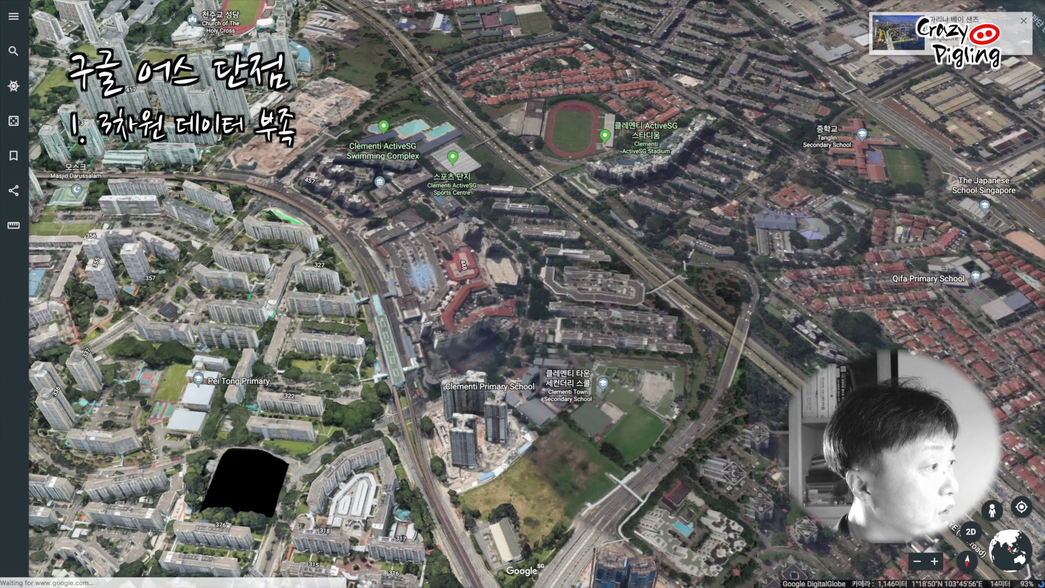
Zoom in on the Clementi housing blocks by the railway and rotate to a low oblique view
scroll(293, 209, up, 5)
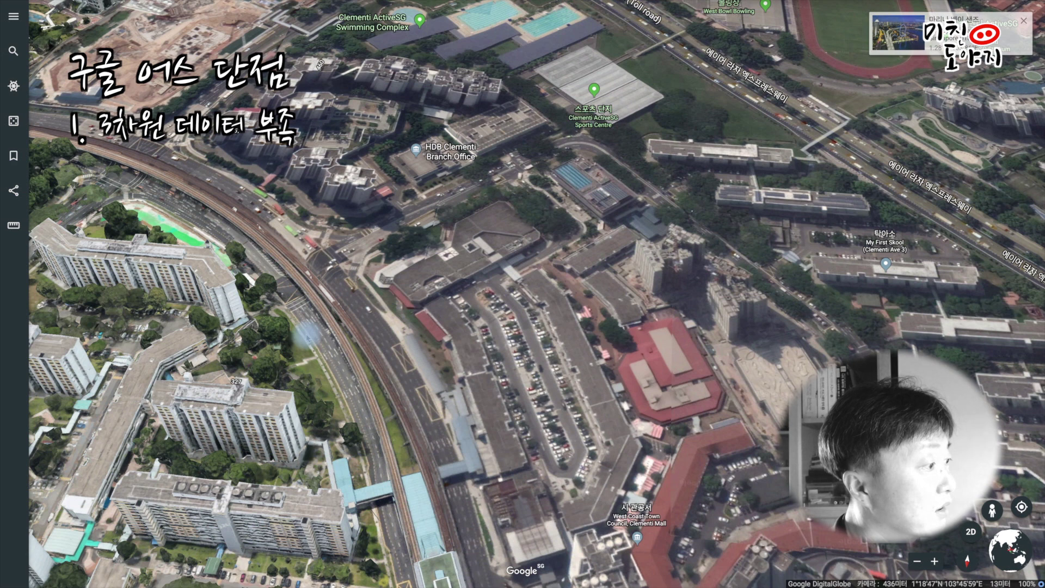
scroll(359, 305, up, 2)
scroll(359, 308, up, 3)
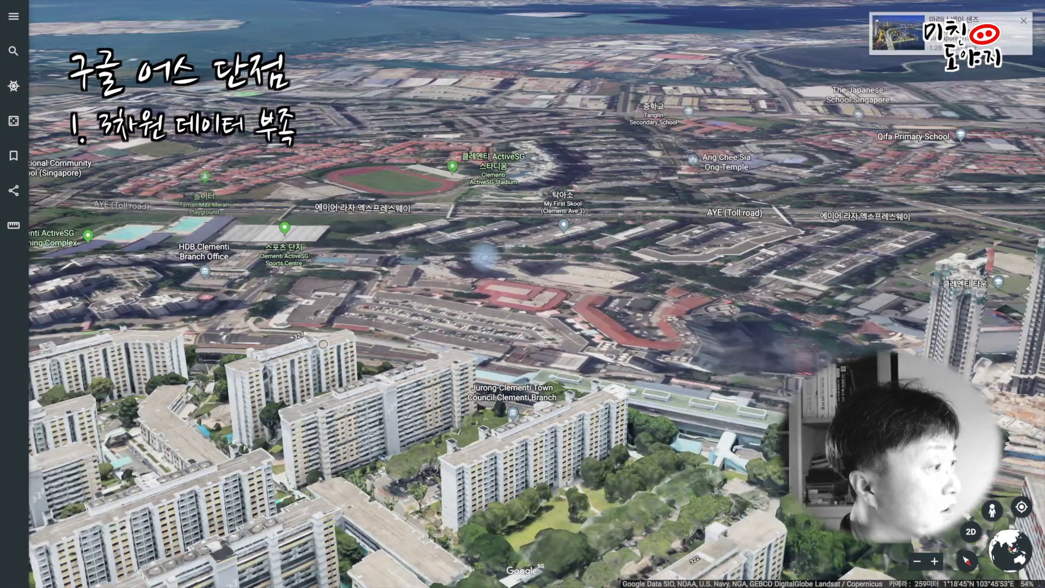
shift+drag(485, 256, 328, 289)
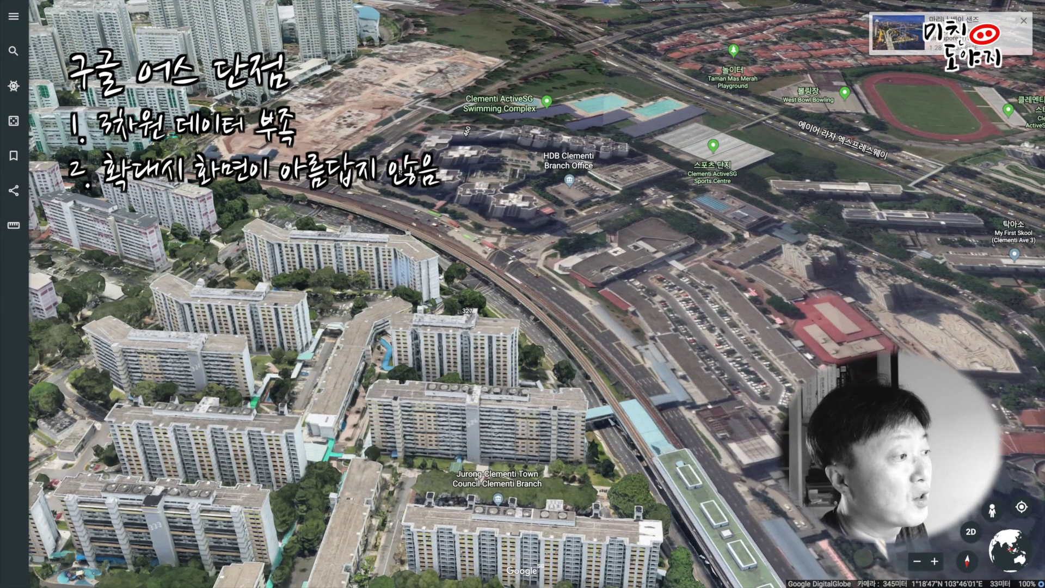
Zoom in tight on one Clementi apartment block to show its rough facade, then back out slightly
scroll(394, 283, up, 5)
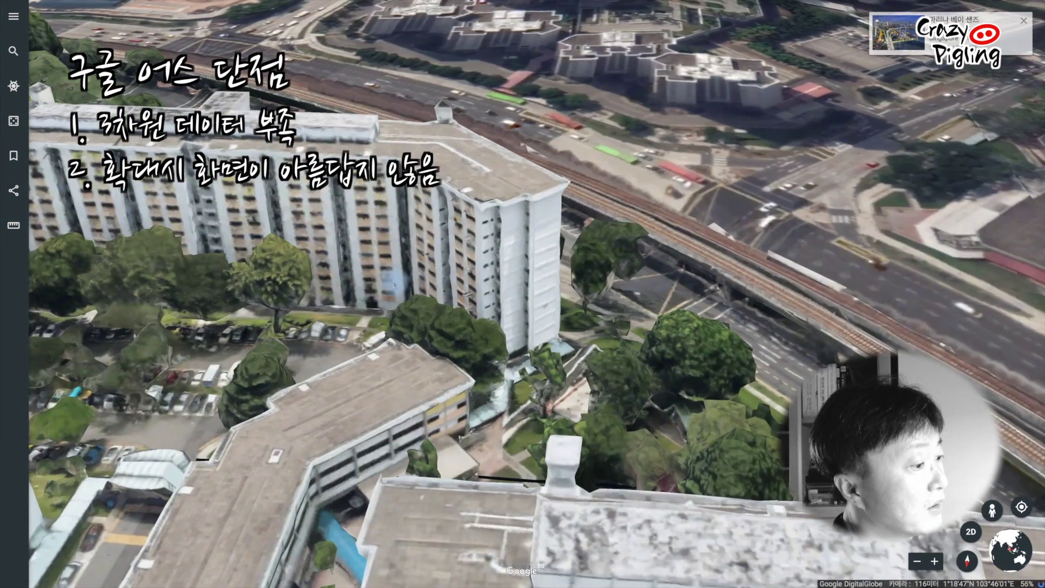
scroll(394, 283, up, 3)
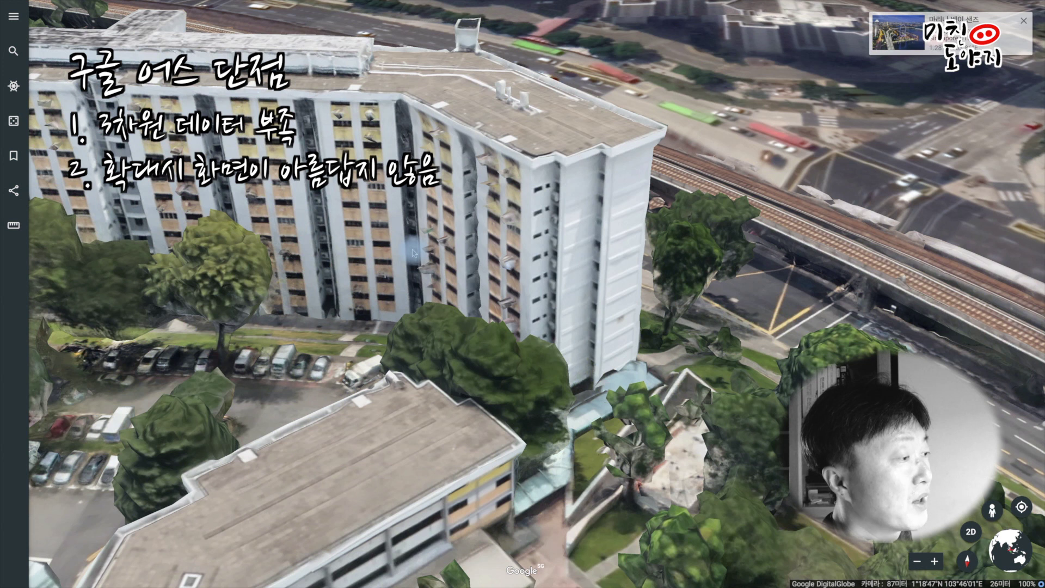
scroll(412, 253, down, 5)
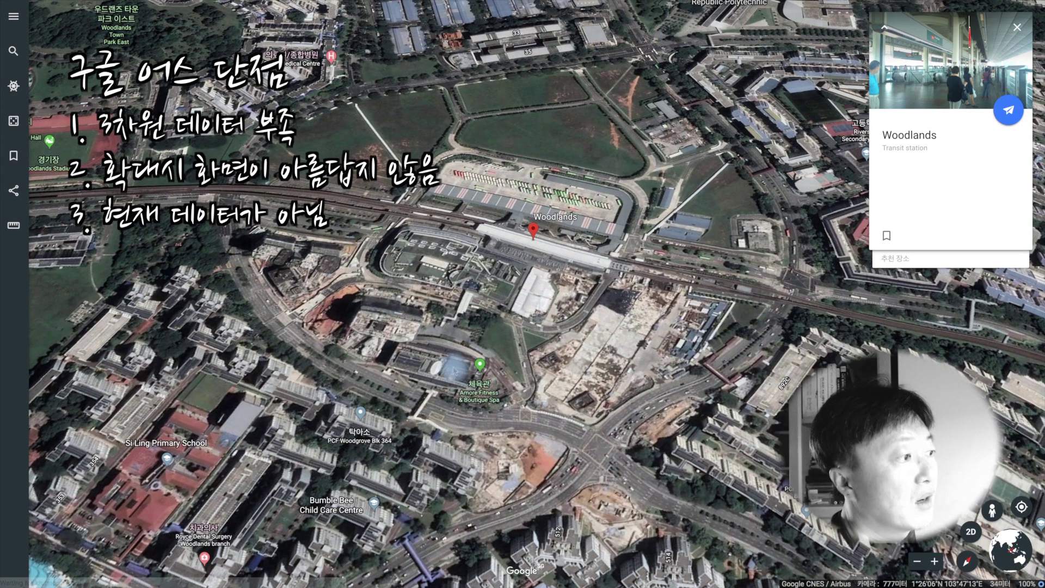
Rotate around Woodlands station, zoom in, and pan south over the construction sites
shift+drag(478, 333, 224, 407)
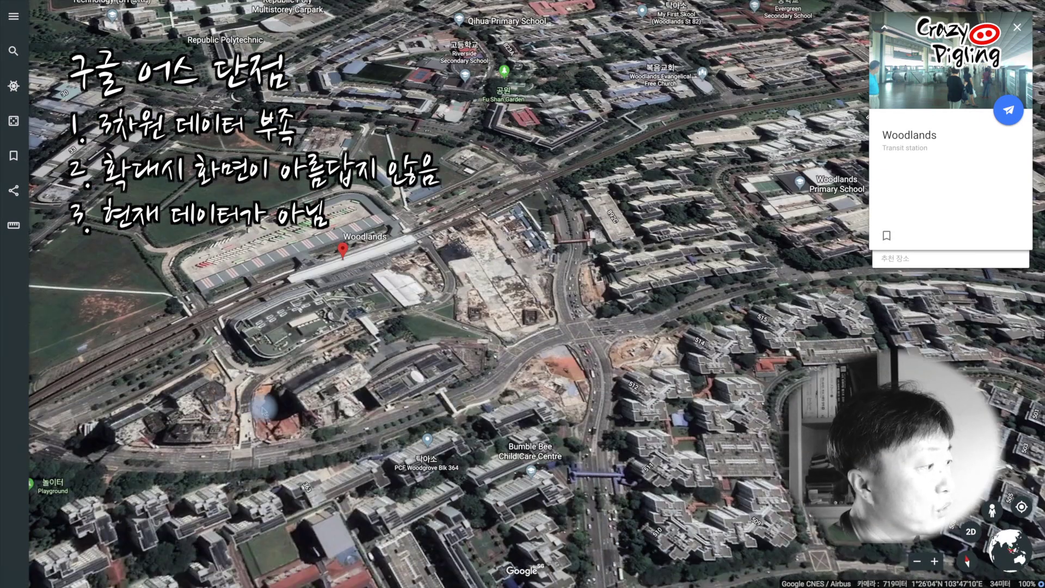
scroll(343, 397, up, 3)
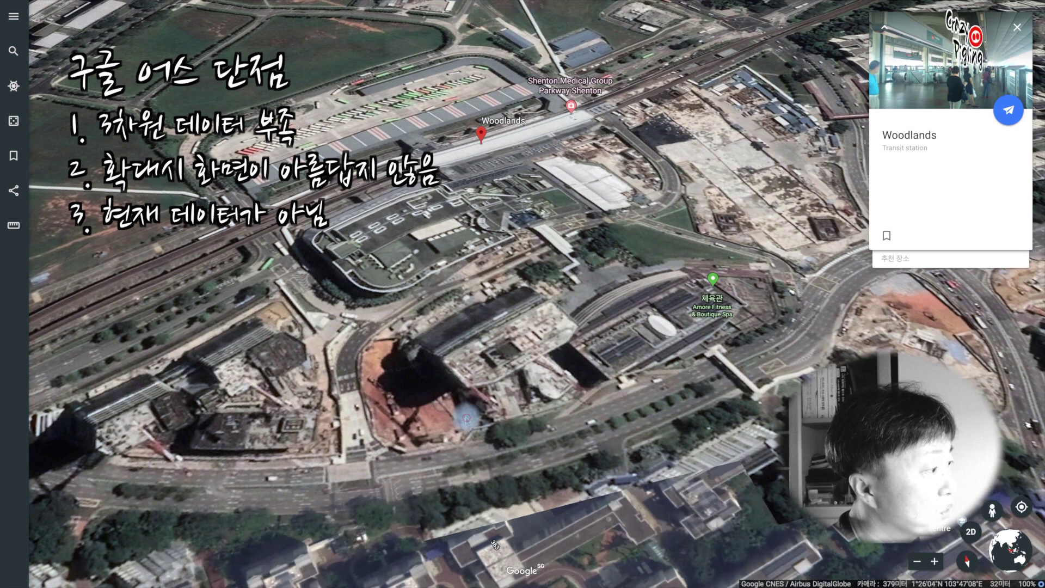
drag(467, 420, 570, 305)
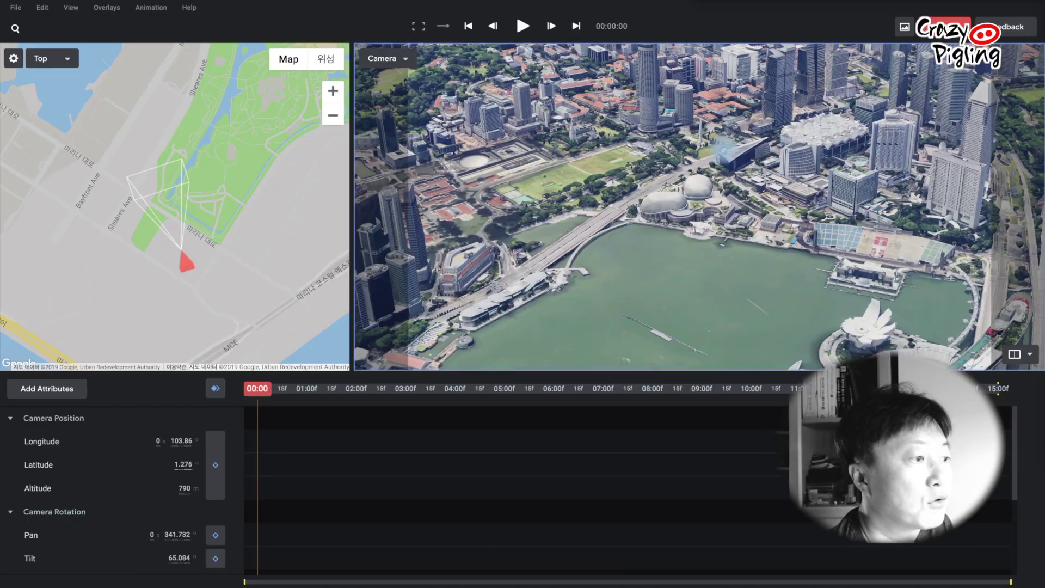
Position the camera over Marina Bay Sands and set keyframes on all camera tracks at 00:00
drag(186, 261, 170, 183)
click(216, 389)
click(379, 393)
drag(455, 403, 256, 404)
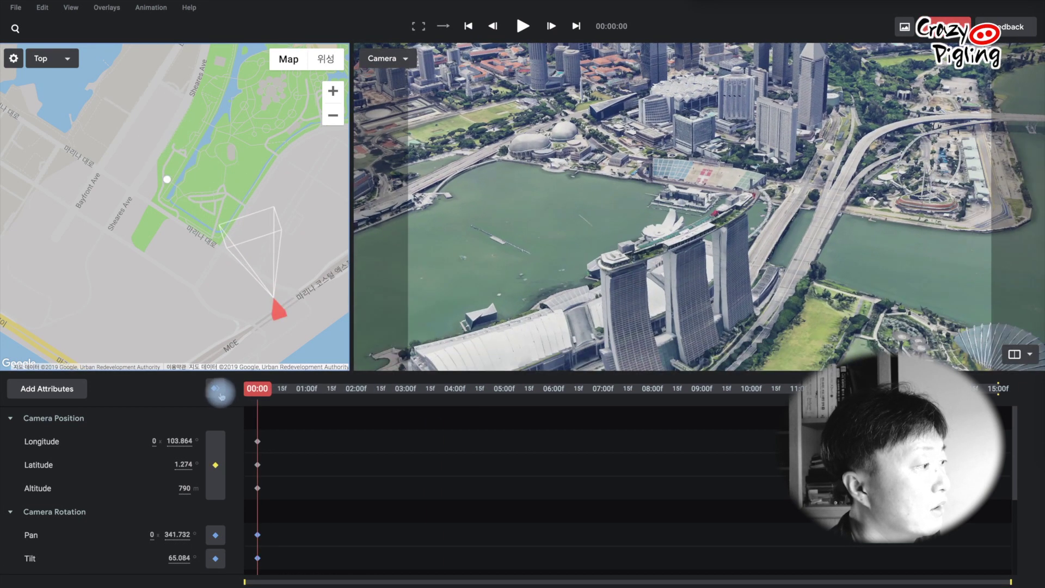
At 04:21, move the camera north toward the park and add keyframes for all attributes
drag(253, 388, 490, 408)
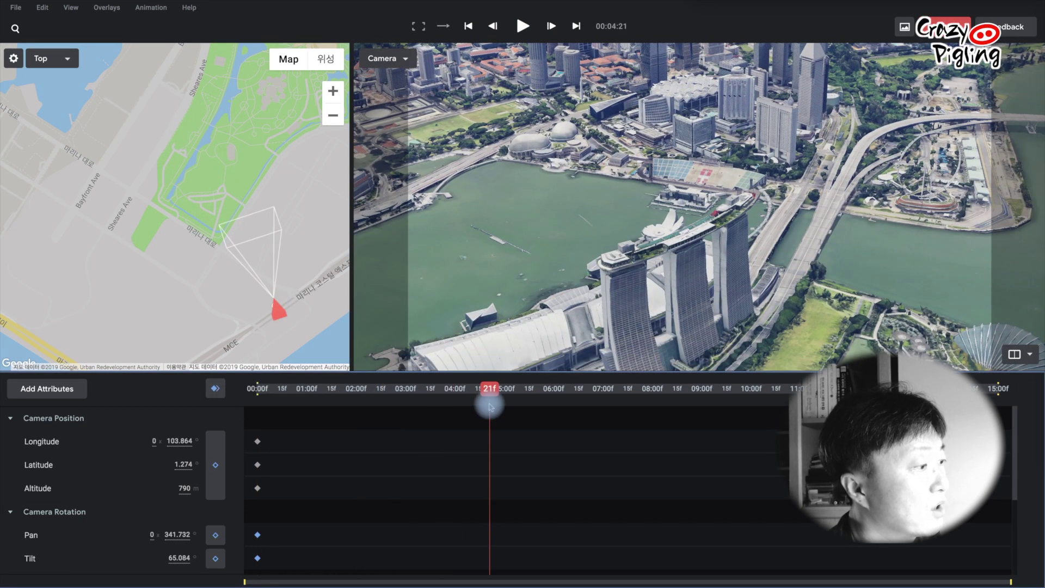
drag(278, 308, 216, 166)
click(215, 388)
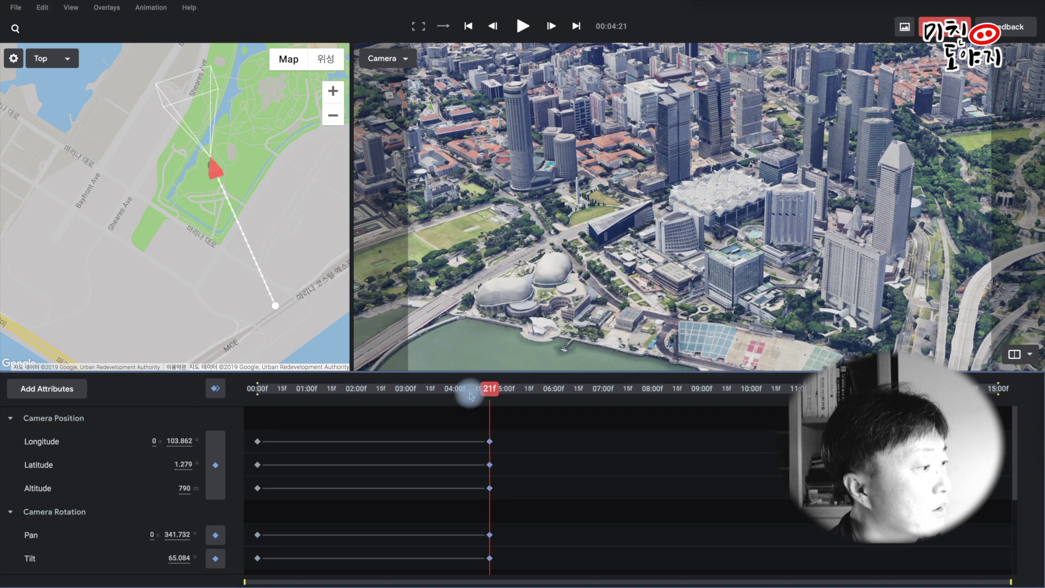
Preview the camera animation from the start, then pause it
drag(441, 391, 235, 389)
key(space)
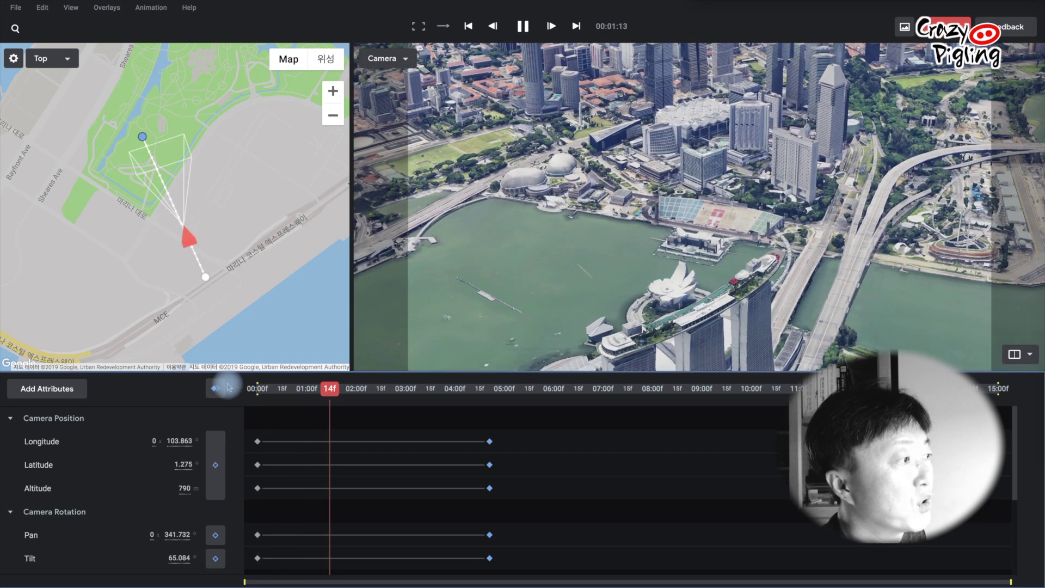
click(432, 217)
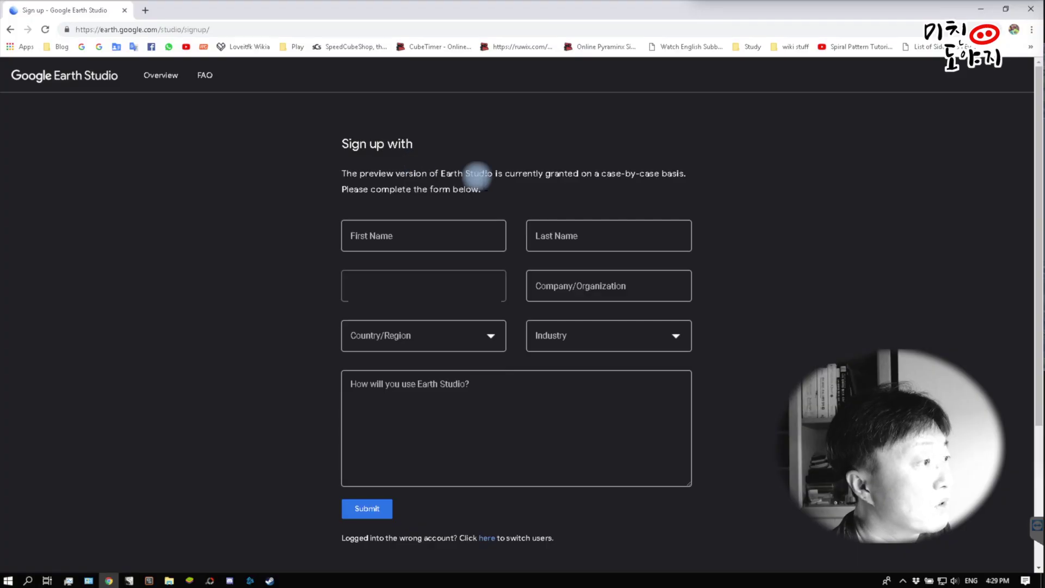
scroll(474, 174, down, 2)
scroll(473, 174, up, 2)
scroll(476, 178, down, 1)
scroll(448, 221, up, 1)
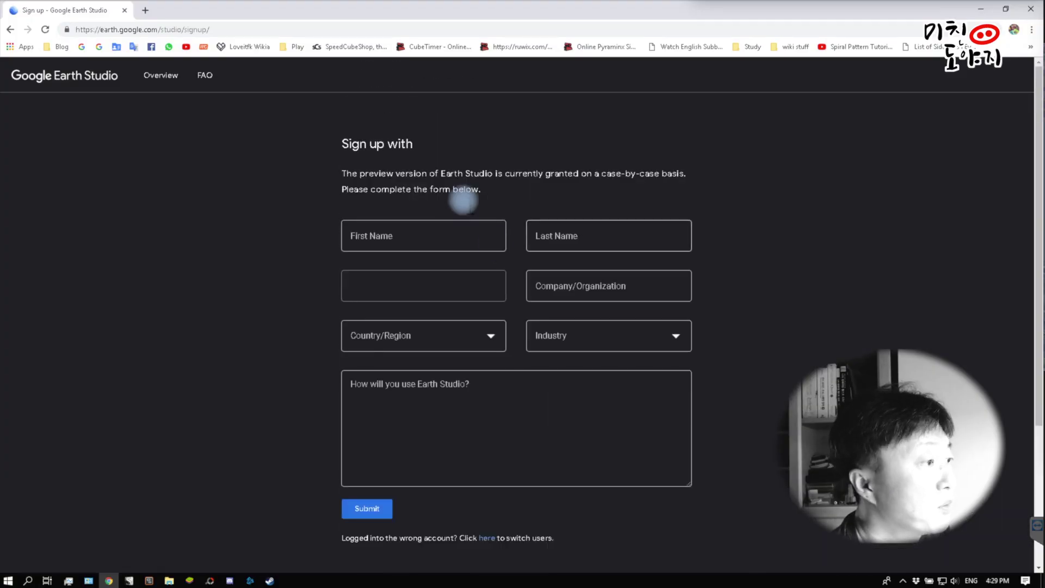
scroll(586, 222, down, 4)
scroll(424, 223, up, 2)
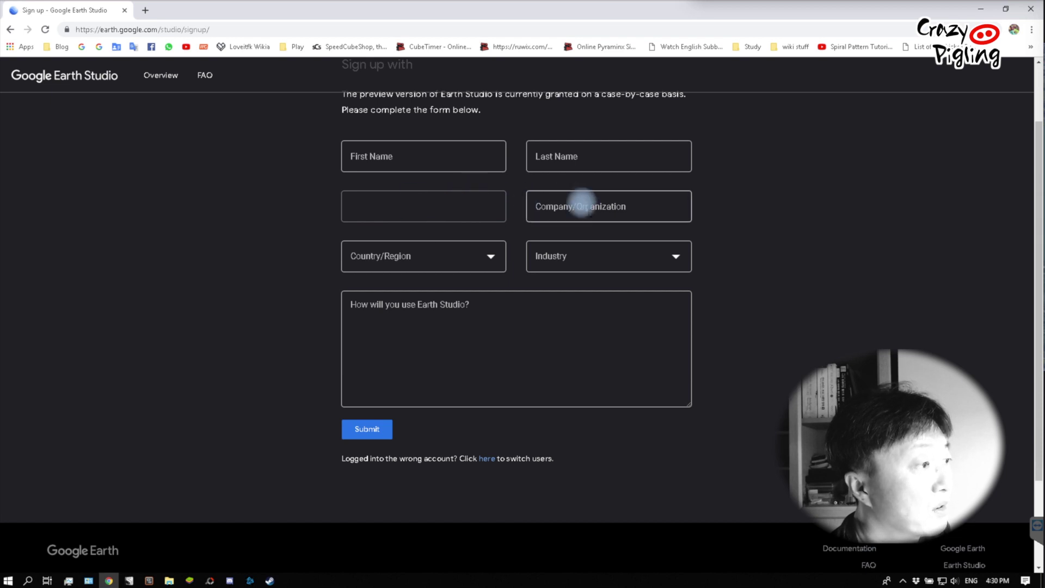
click(675, 208)
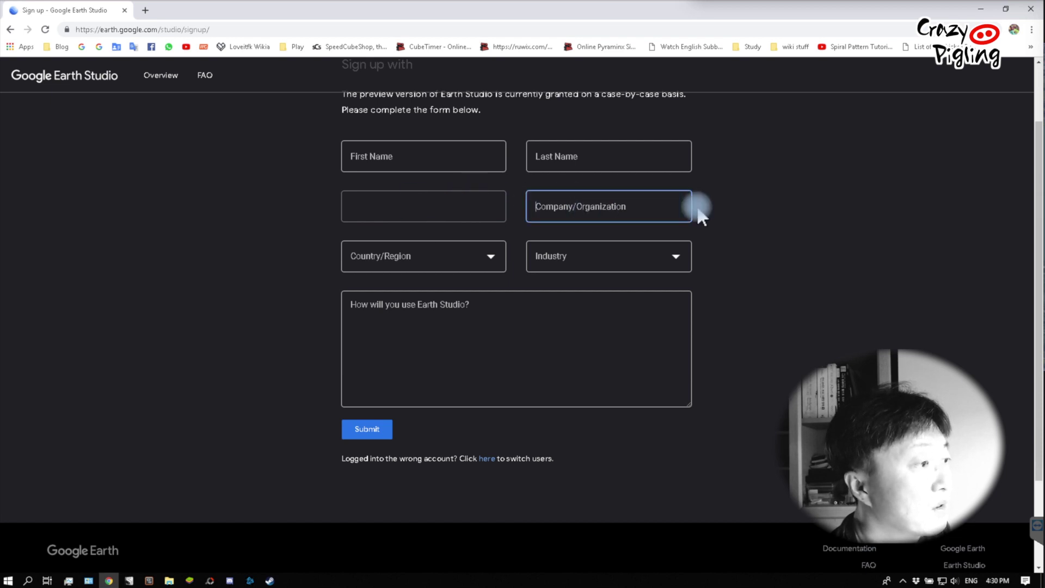
click(670, 256)
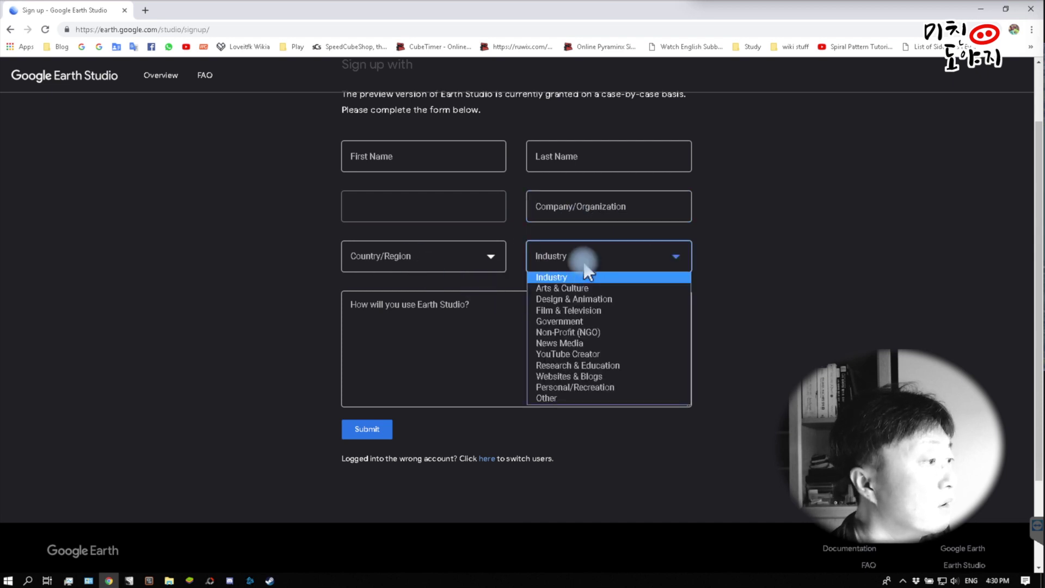
click(728, 231)
click(426, 333)
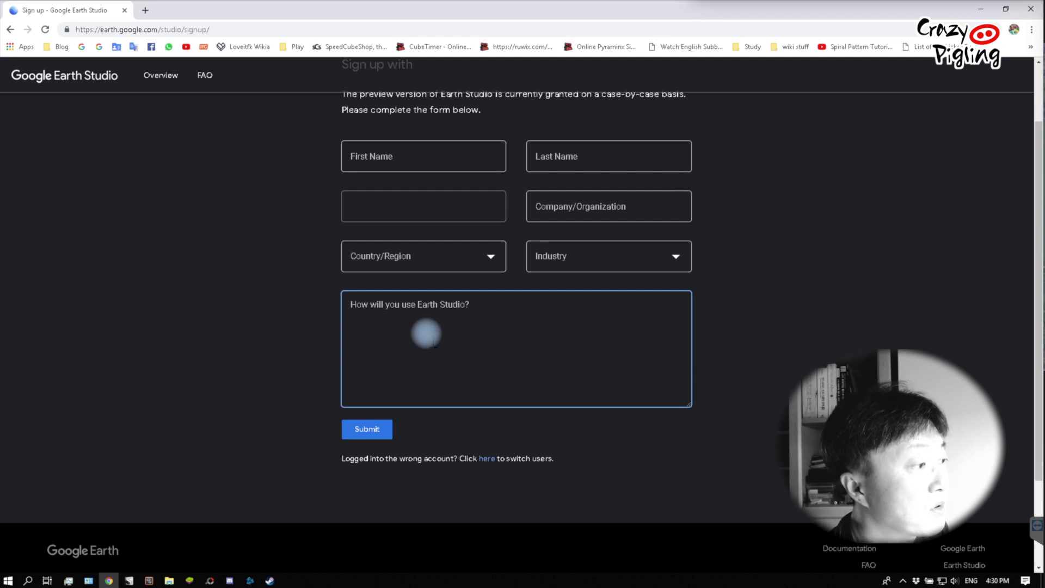